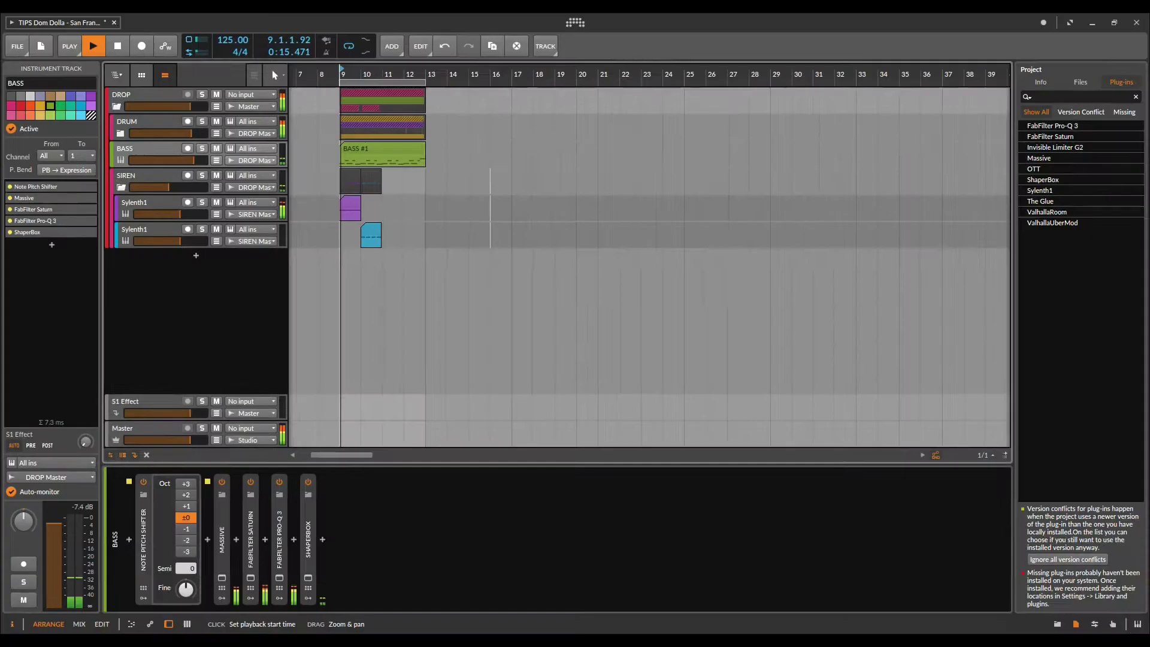
# Inspect the BASS #1 and Sylenth1 #1 clips' notes, including the purple clip's F1 note
pyautogui.doubleClick(412, 159)
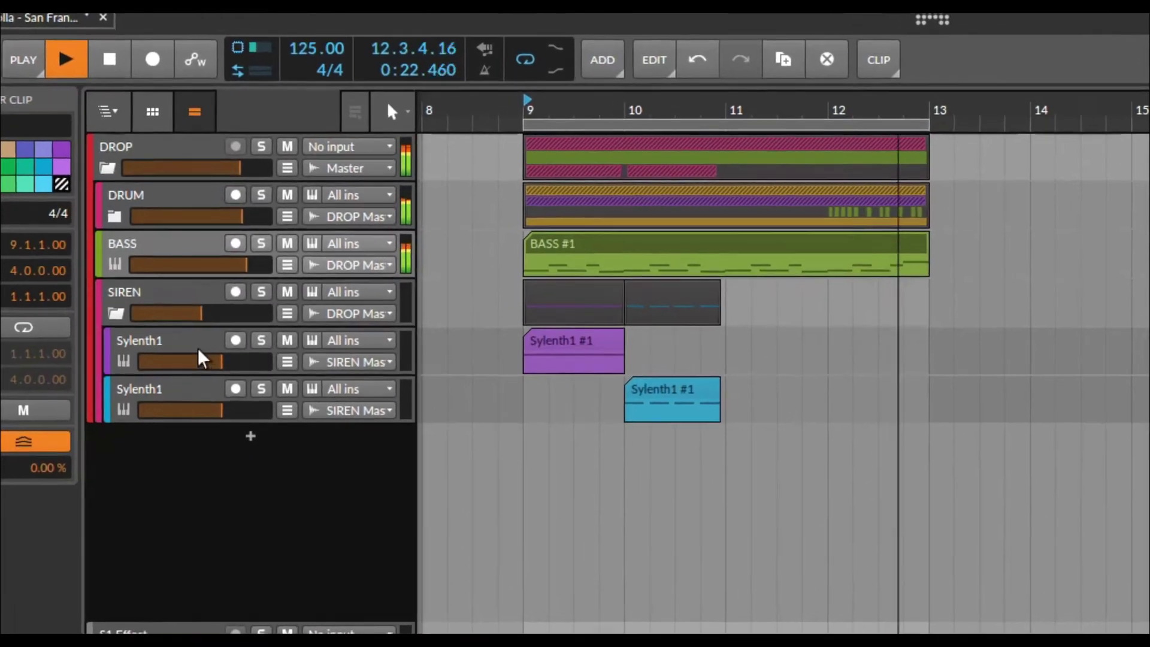
pyautogui.click(187, 349)
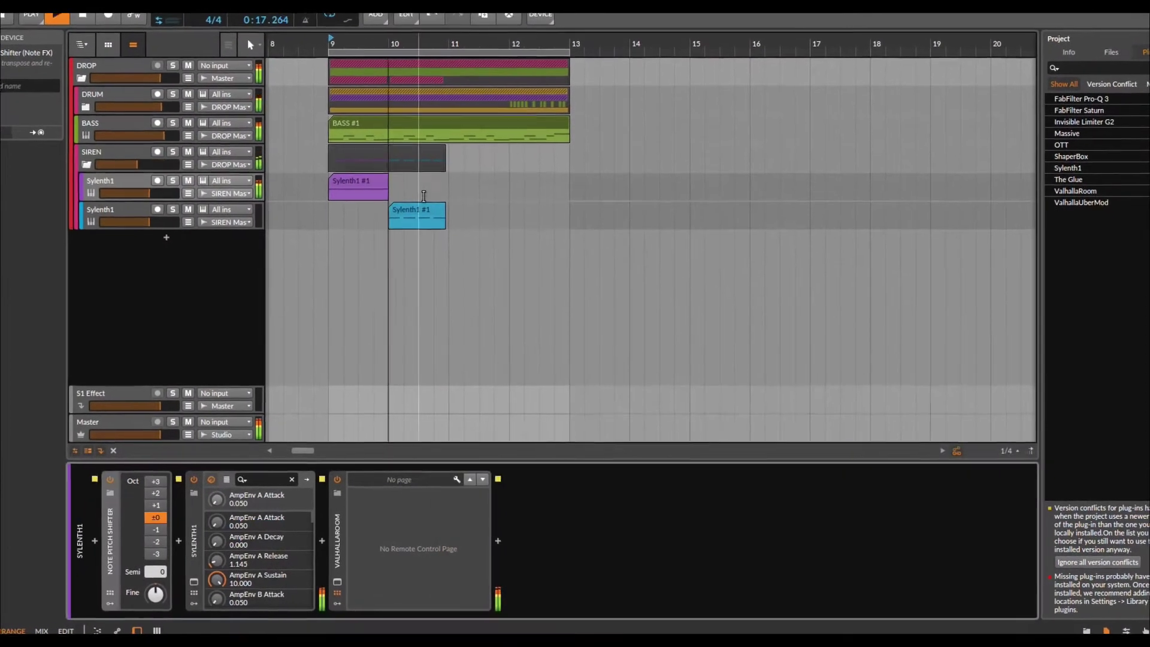
pyautogui.doubleClick(422, 207)
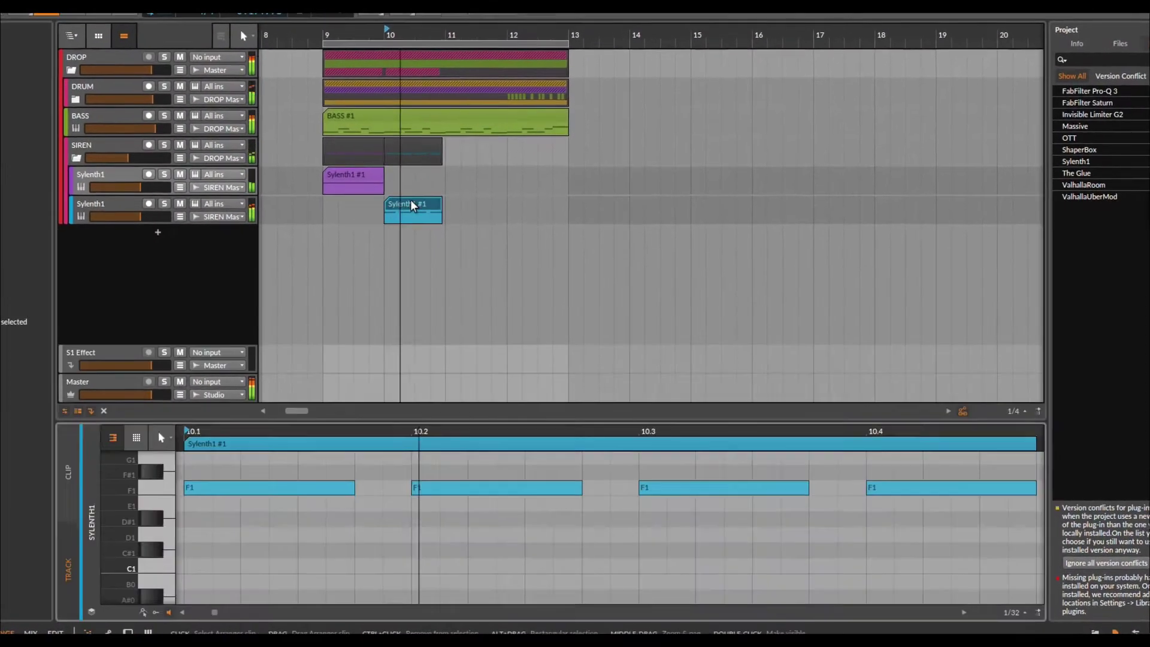
pyautogui.click(353, 187)
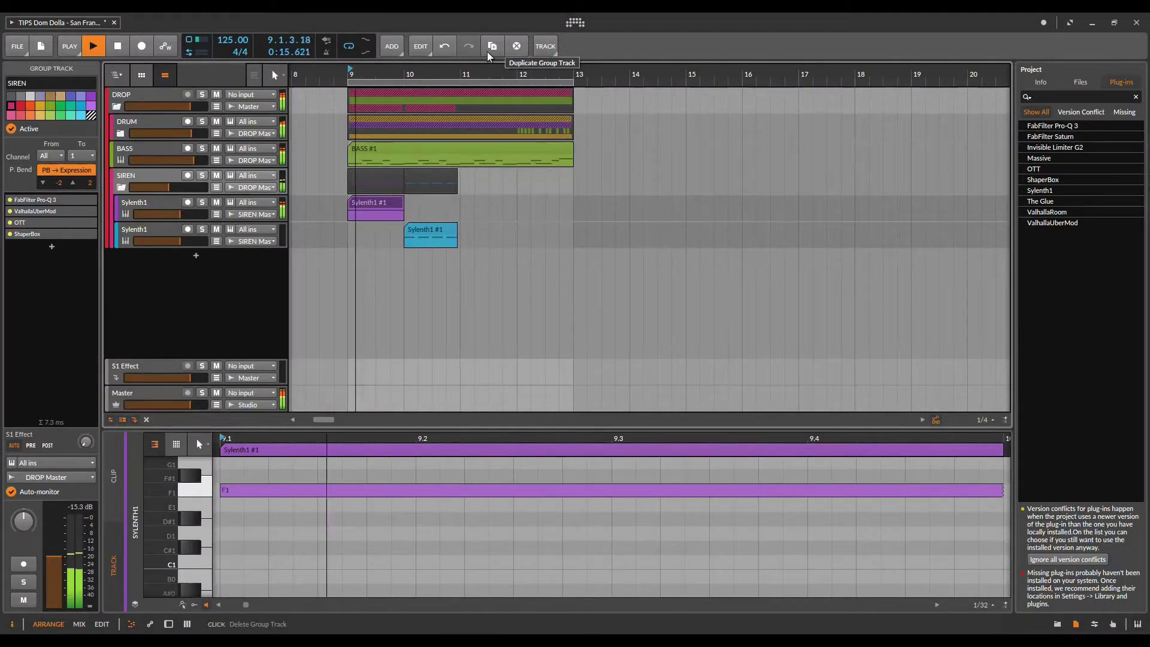
pyautogui.moveTo(488, 75); pyautogui.dragTo(469, 132)
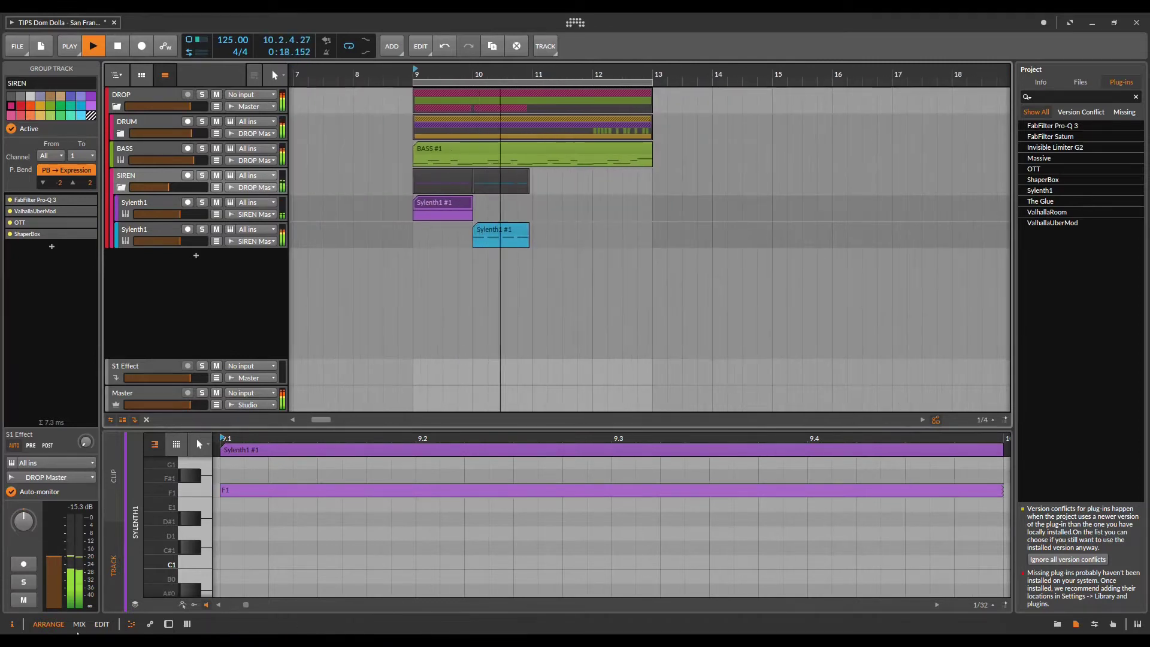
# In Mix view, check the Master chain and open the Invisible Limiter G2 plug-in
pyautogui.click(79, 625)
pyautogui.click(972, 68)
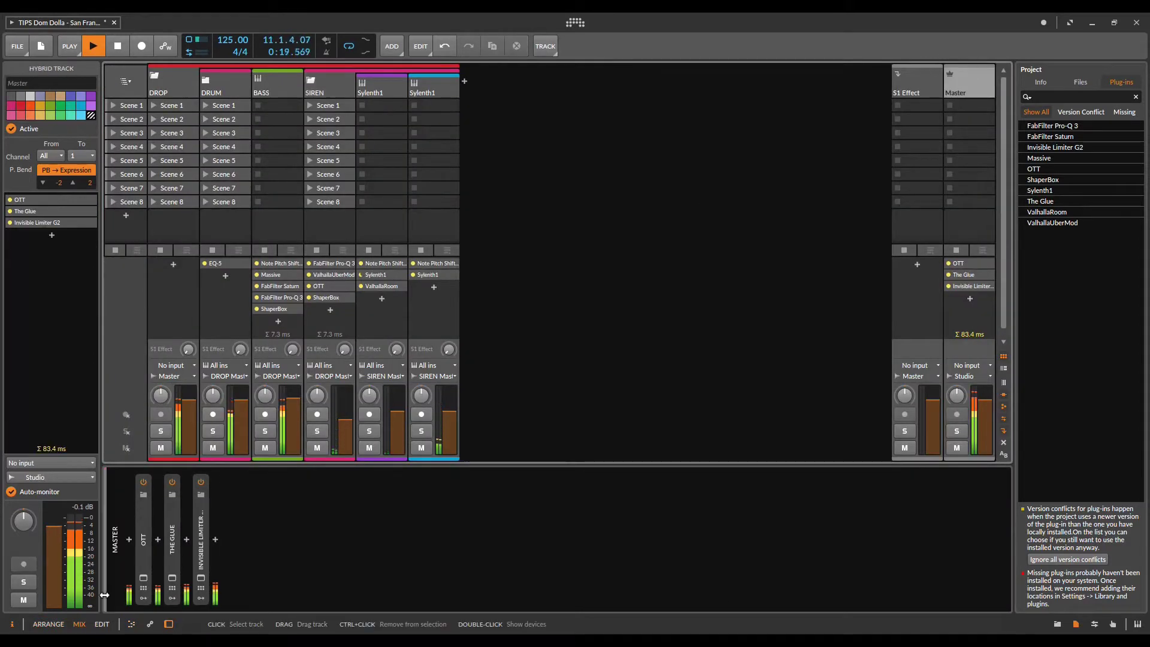
pyautogui.click(201, 579)
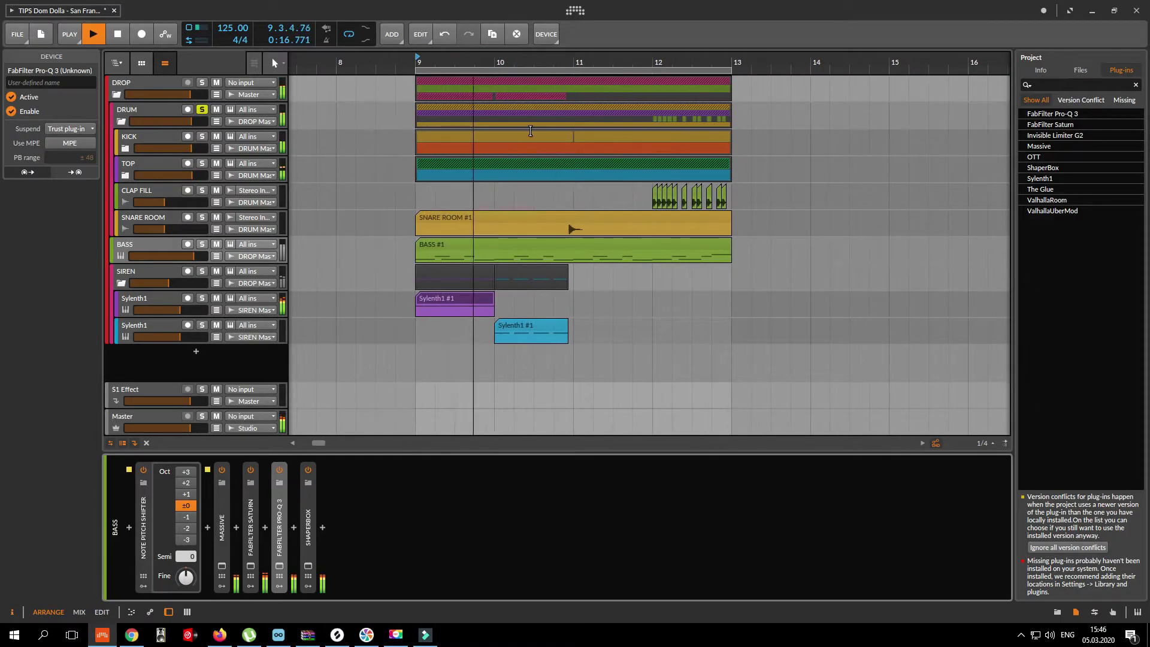
# Replay from about bar 10.7, then solo CLAP FILL instead of SNARE ROOM
pyautogui.press('space')
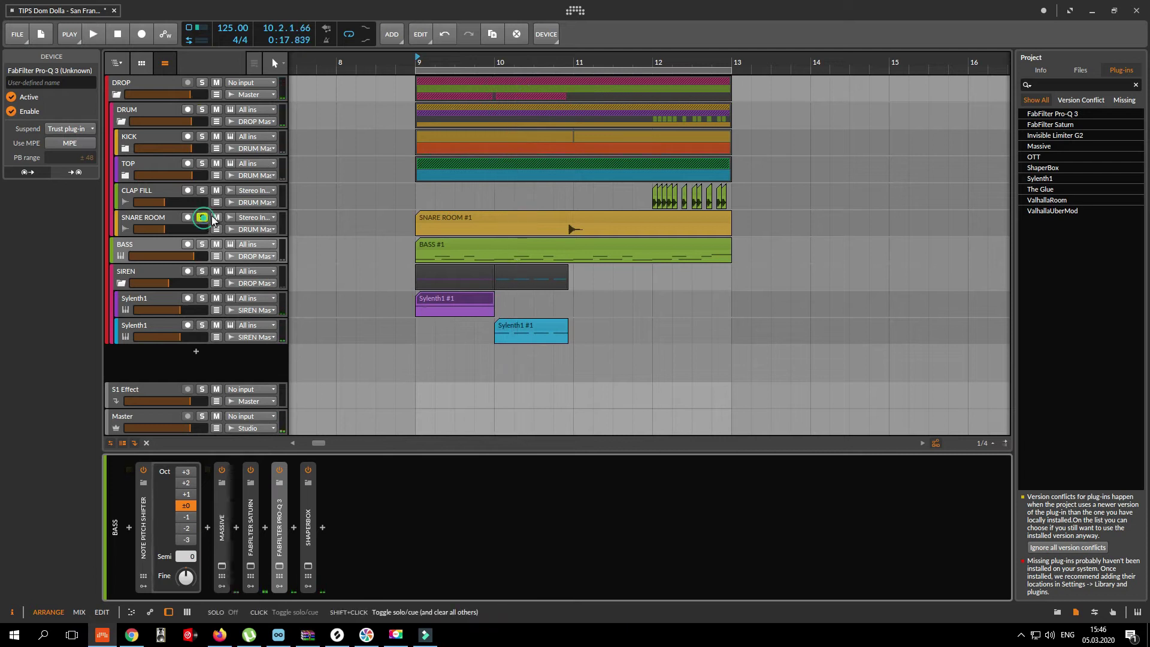
pyautogui.click(556, 57)
pyautogui.press('space')
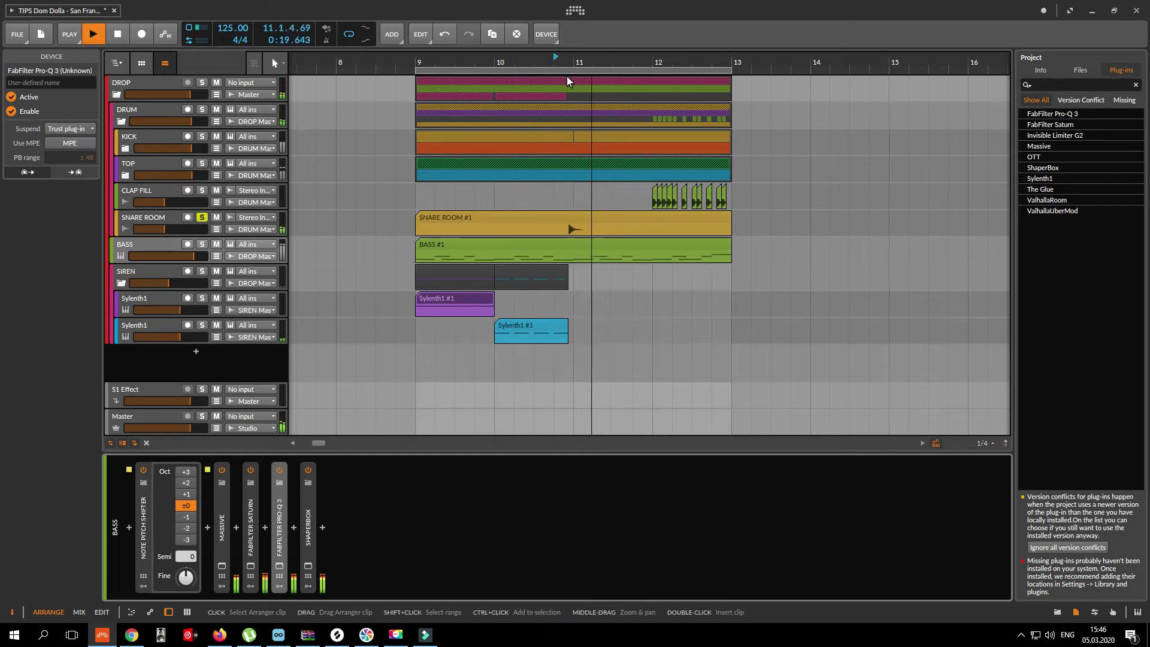
pyautogui.press('space')
pyautogui.press('Up')
pyautogui.click(200, 190)
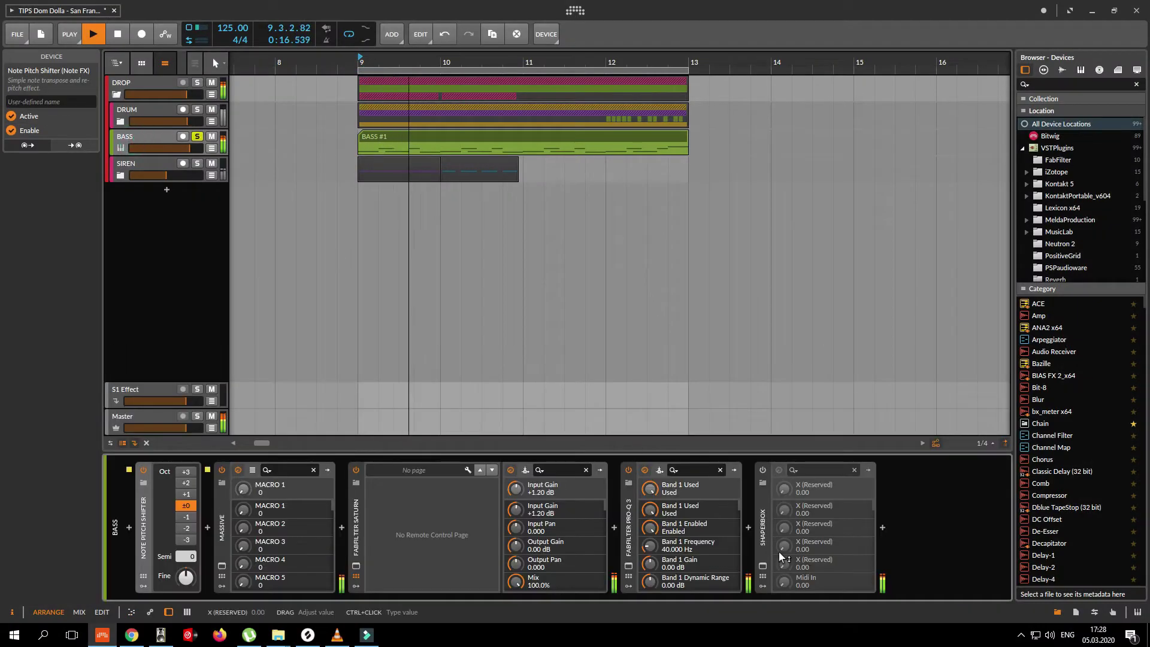
pyautogui.click(356, 565)
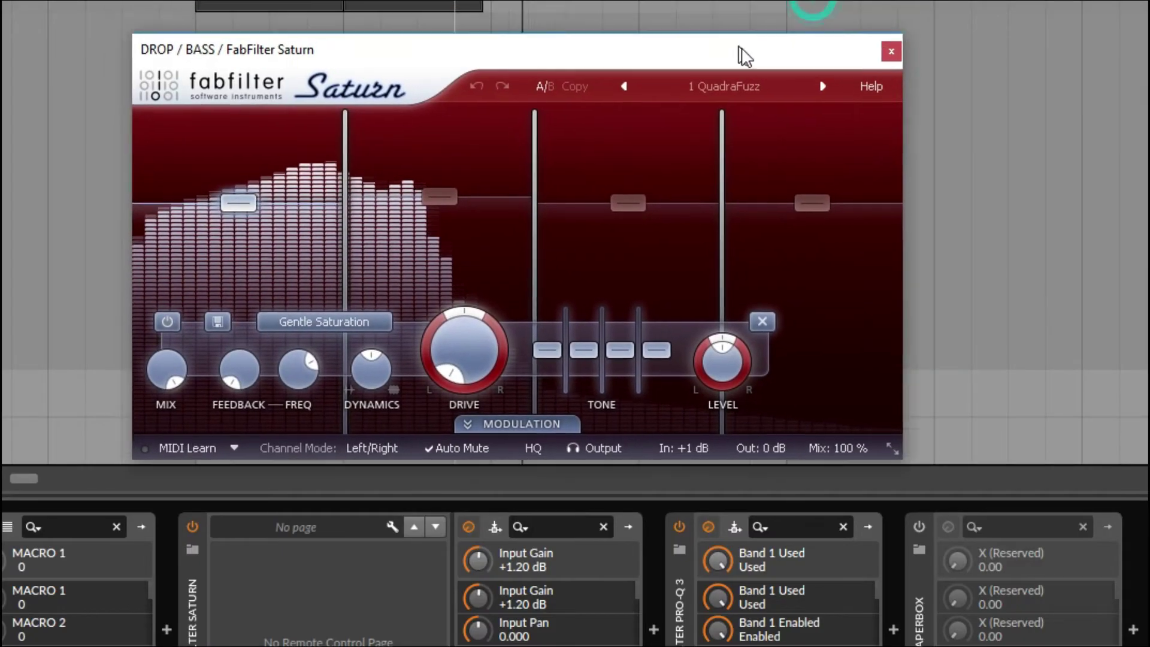
pyautogui.click(892, 51)
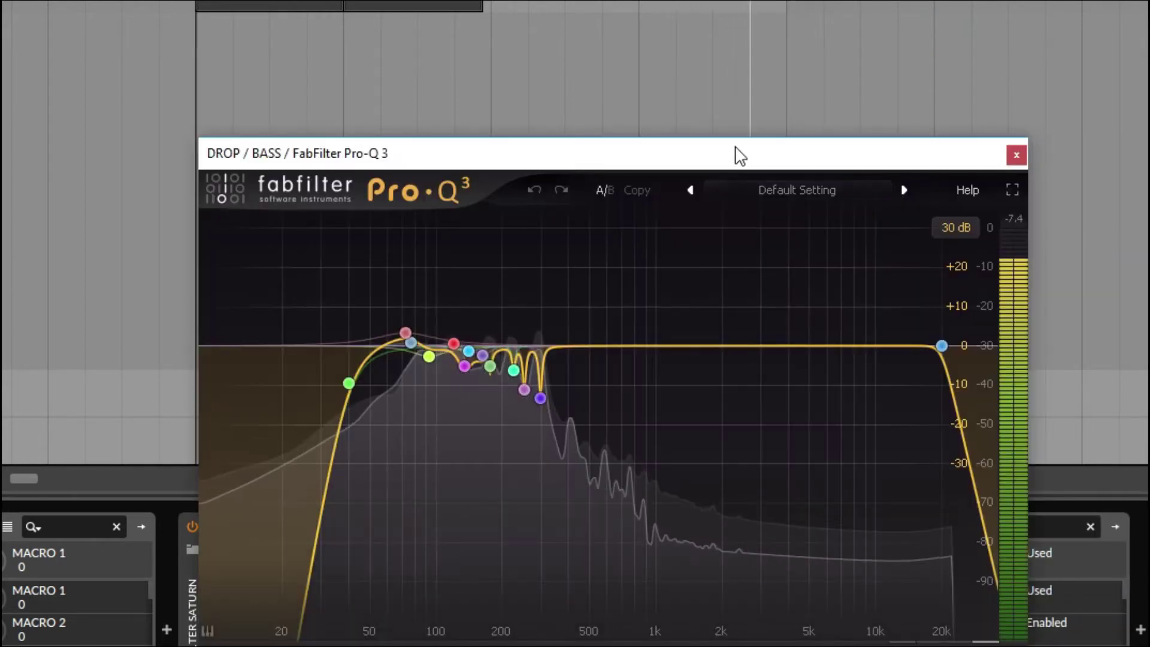
pyautogui.moveTo(737, 154); pyautogui.dragTo(676, 76)
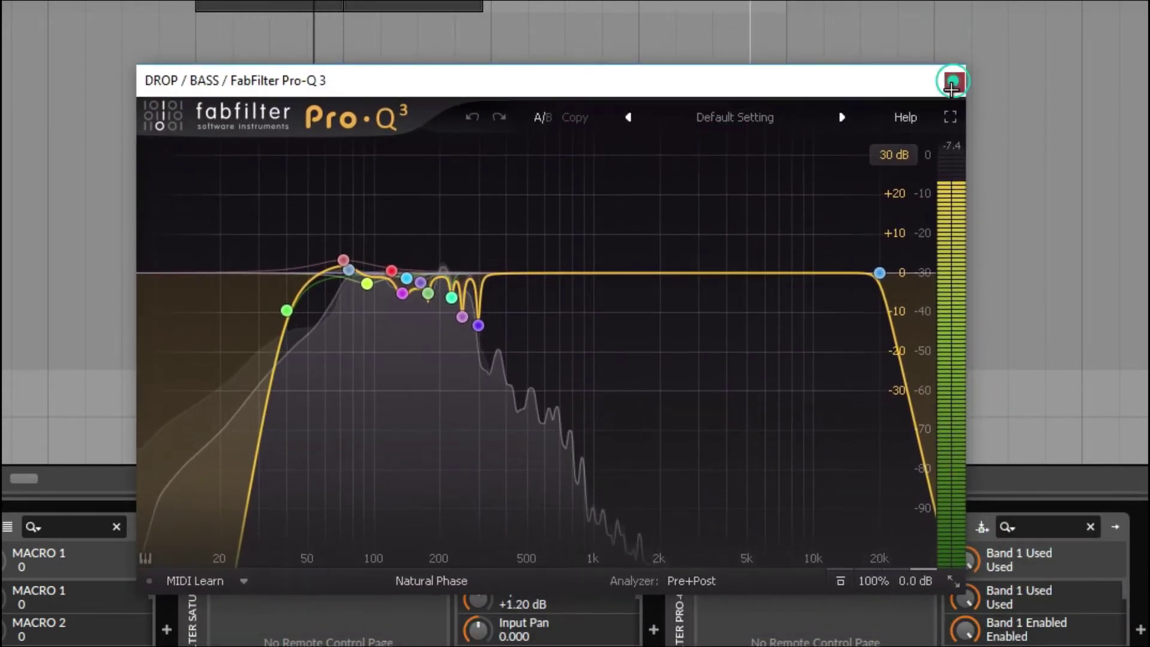
pyautogui.click(960, 77)
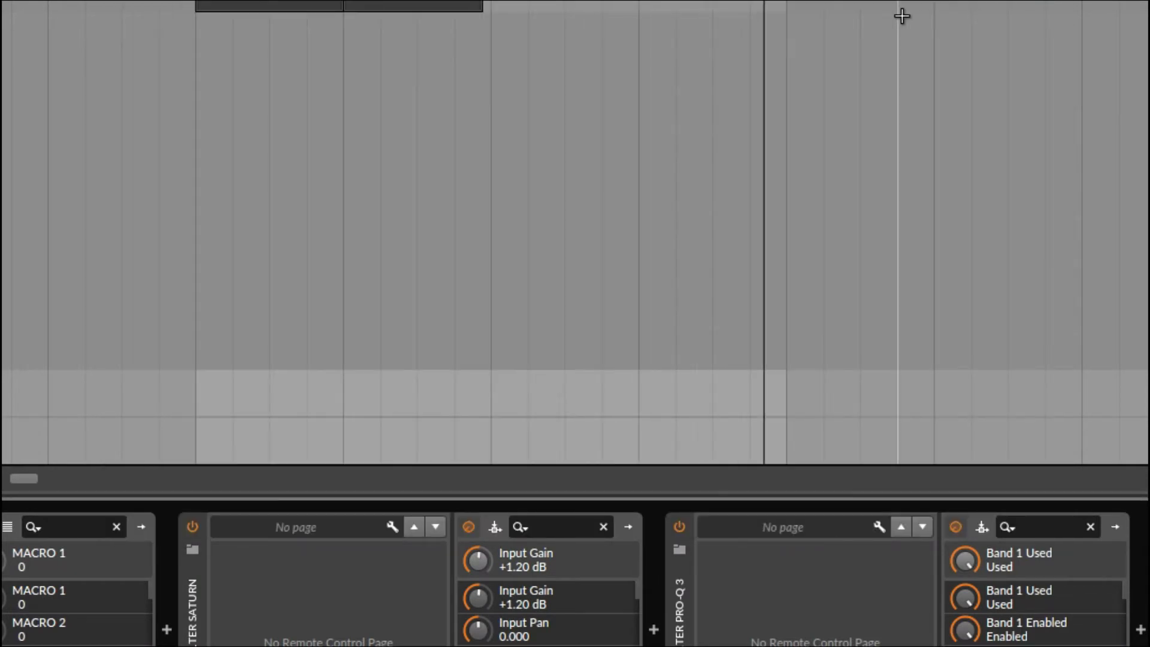
pyautogui.click(357, 579)
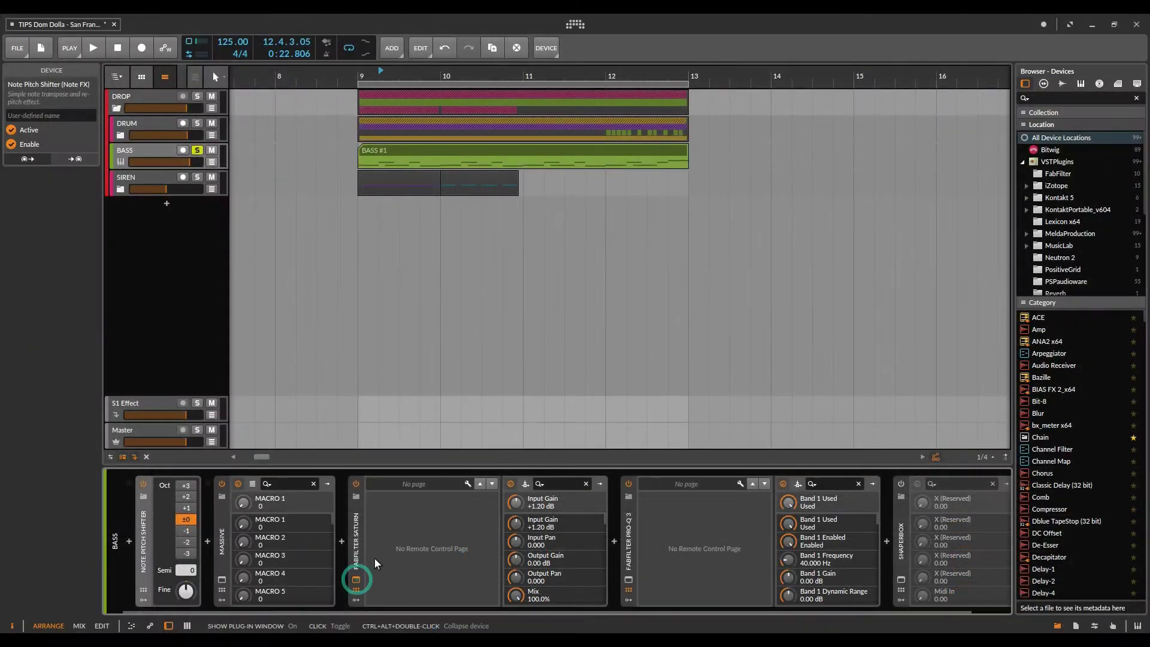
pyautogui.click(628, 210)
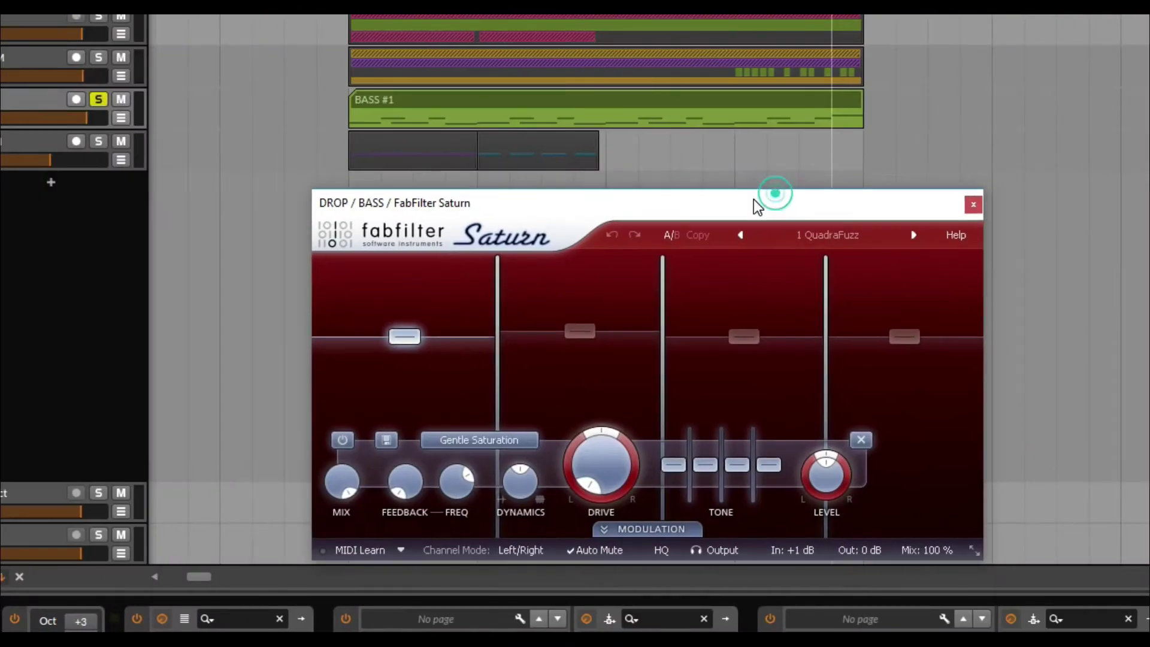
pyautogui.click(504, 332)
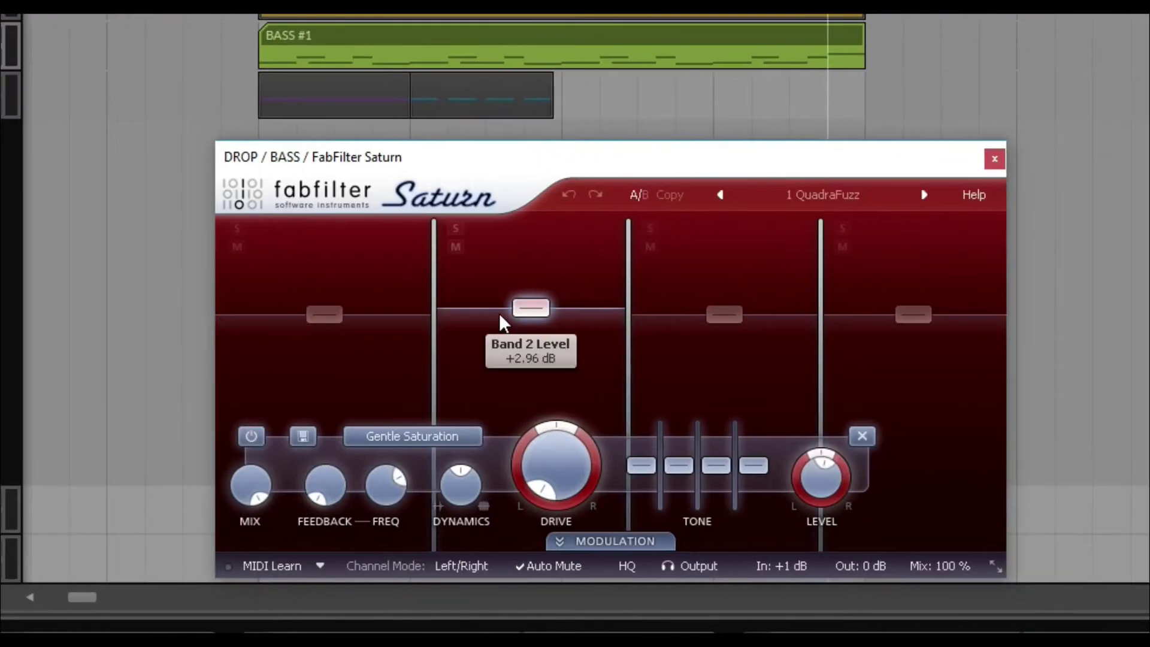
pyautogui.click(735, 367)
pyautogui.click(897, 372)
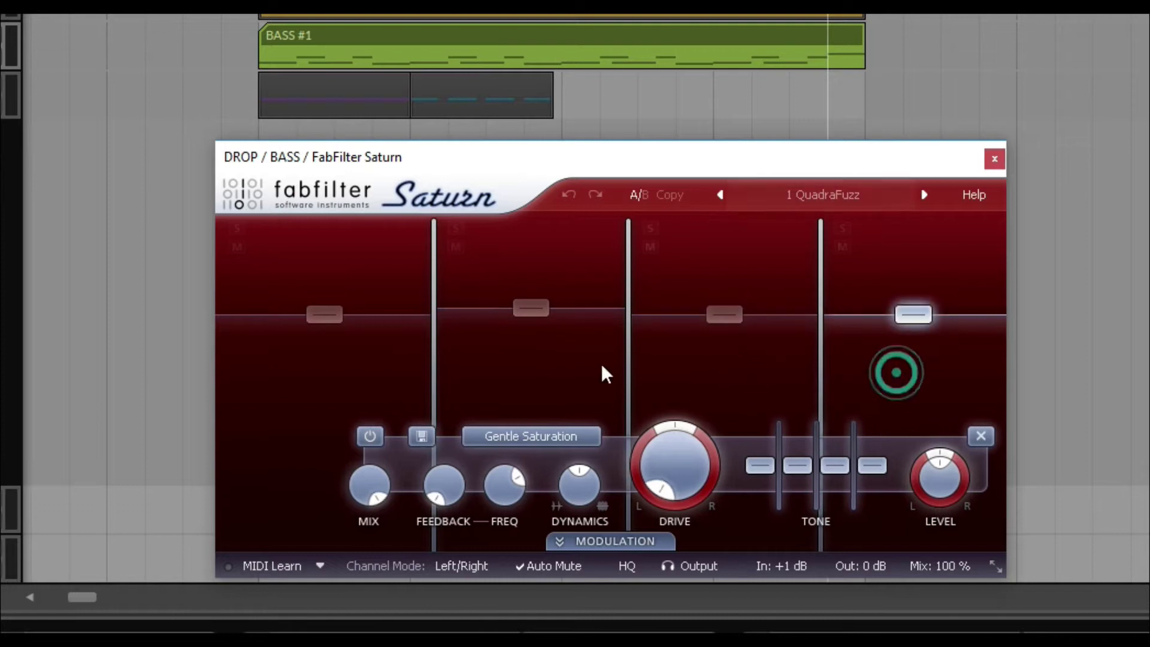
pyautogui.click(354, 380)
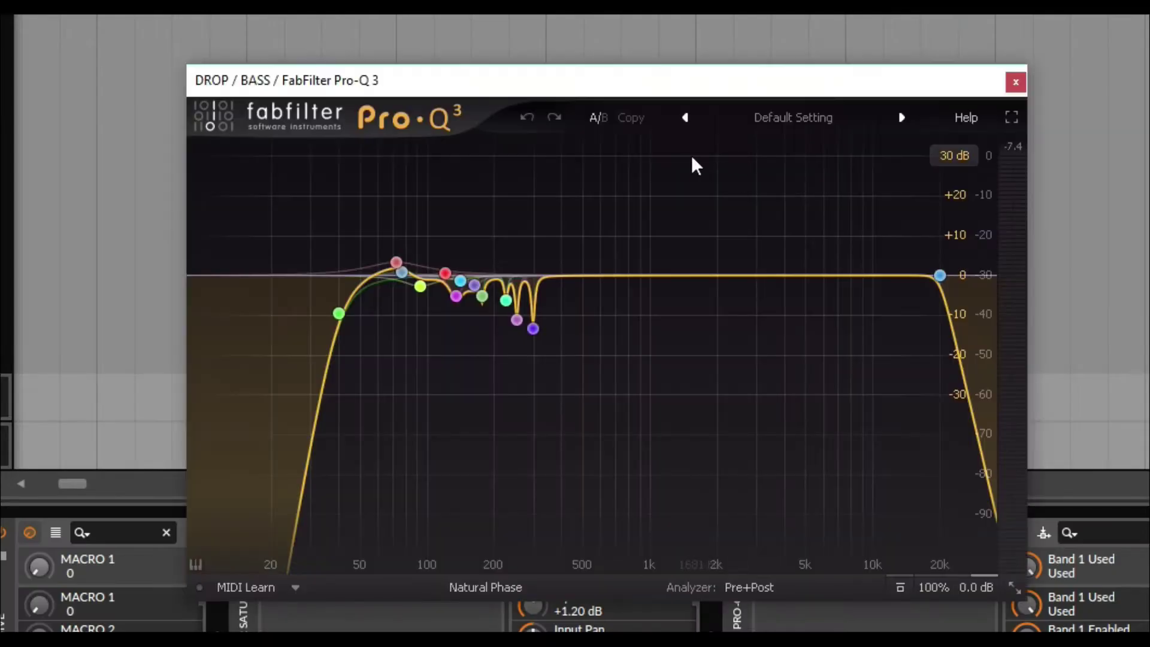
pyautogui.moveTo(675, 87); pyautogui.dragTo(781, 97)
pyautogui.moveTo(845, 413); pyautogui.dragTo(317, 235)
pyautogui.click(901, 580)
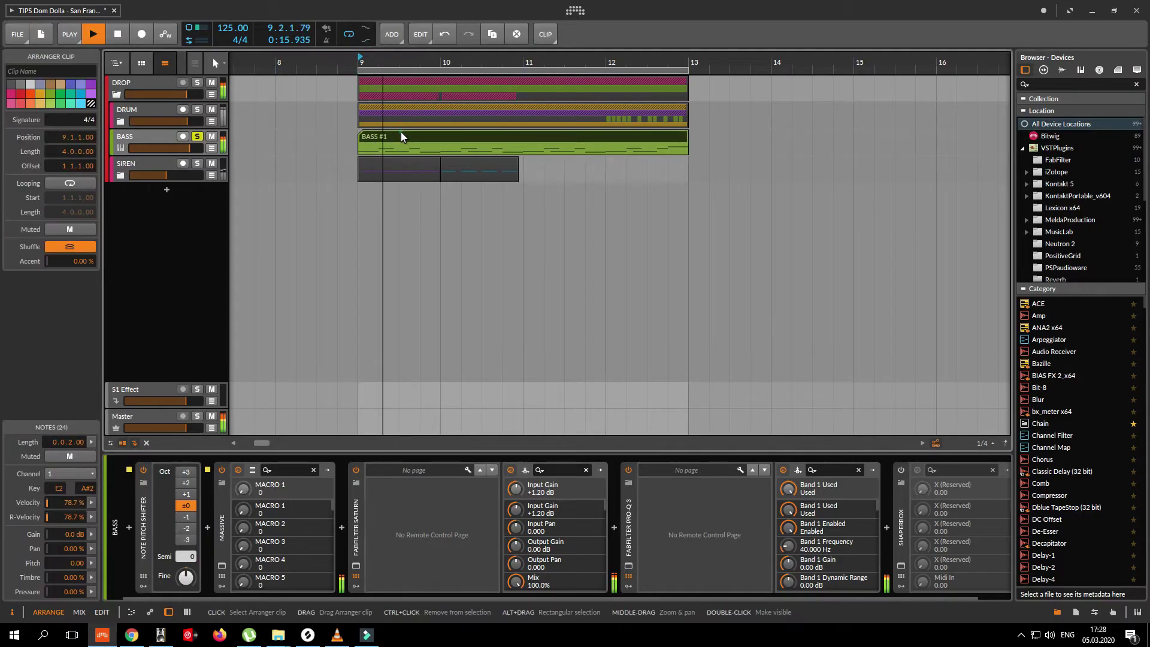
# Open the BASS #1 clip's notes, zoom in and select the first G#2 and F2 notes
pyautogui.doubleClick(402, 136)
pyautogui.press('+')
pyautogui.press('+')
pyautogui.press('+')
pyautogui.press('+')
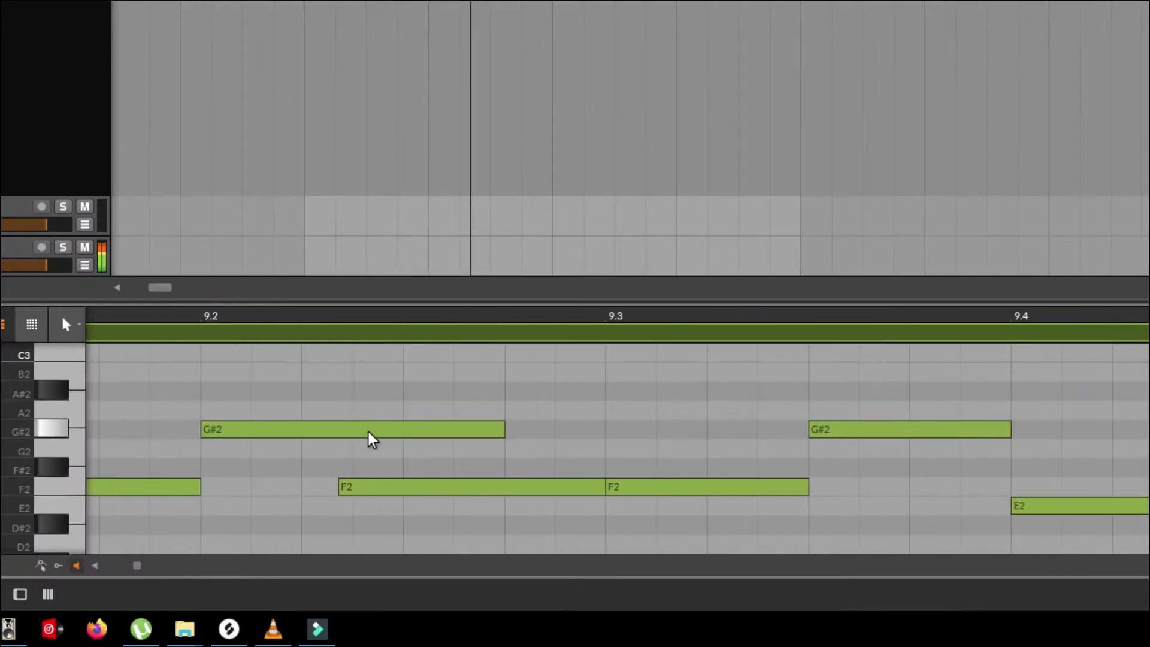
pyautogui.moveTo(434, 380); pyautogui.dragTo(293, 549)
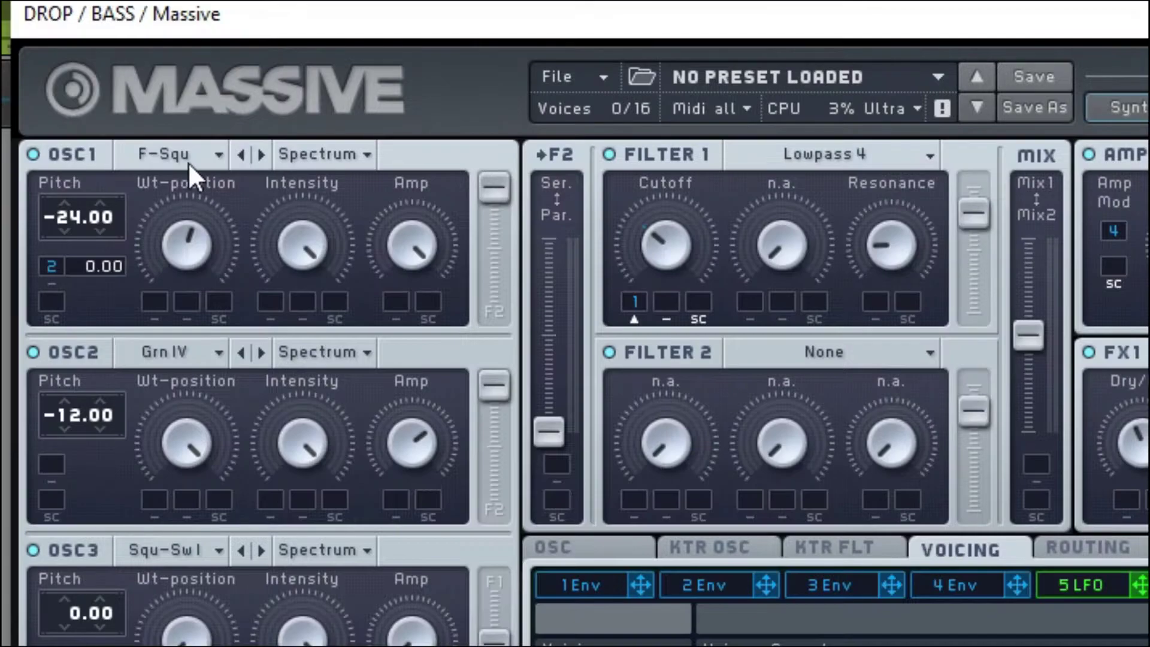
# Set Massive's OSC1 to Formant Square, insert 1 to Hardclipper and FX1 to Brauner Tube
pyautogui.click(528, 191)
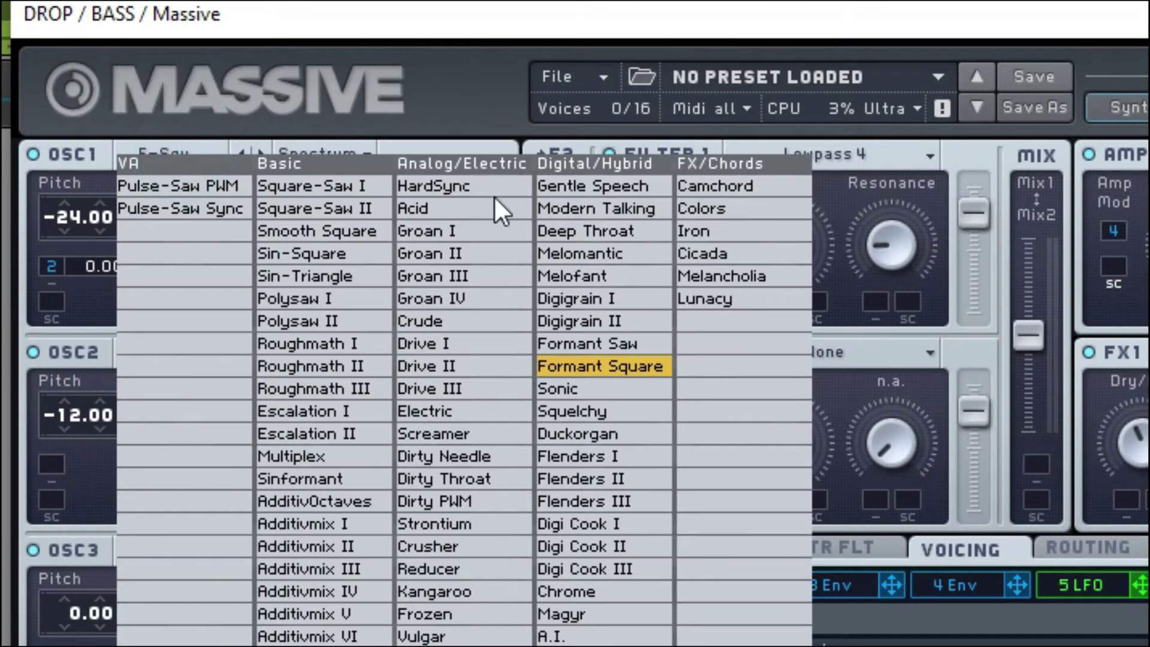
pyautogui.click(648, 368)
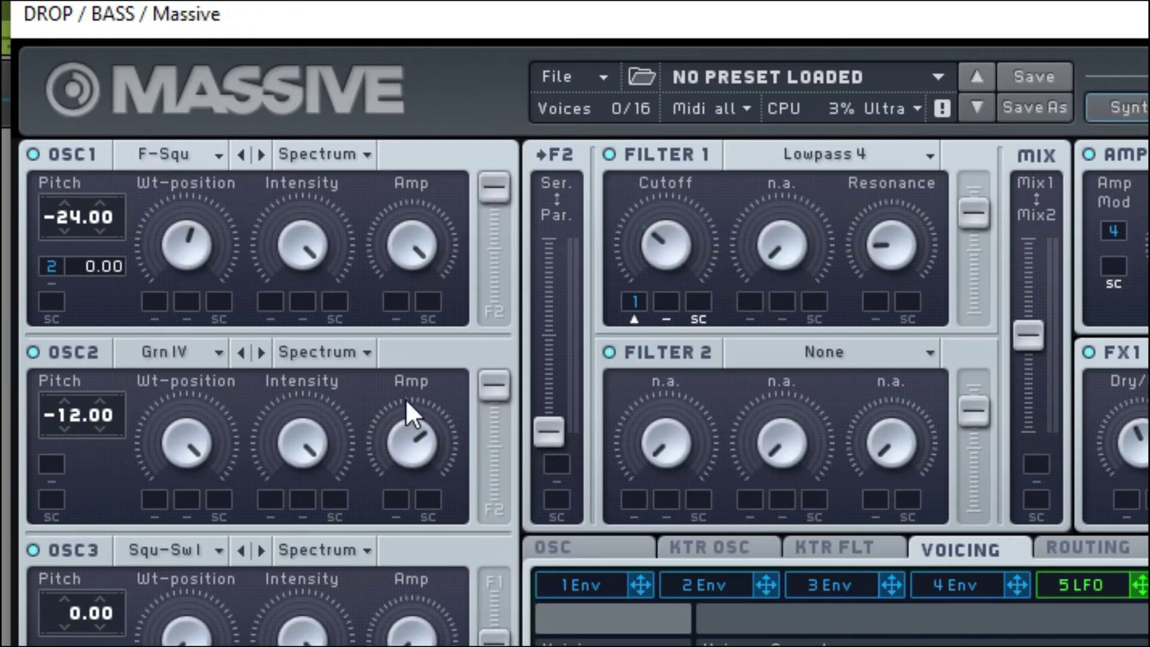
pyautogui.click(168, 357)
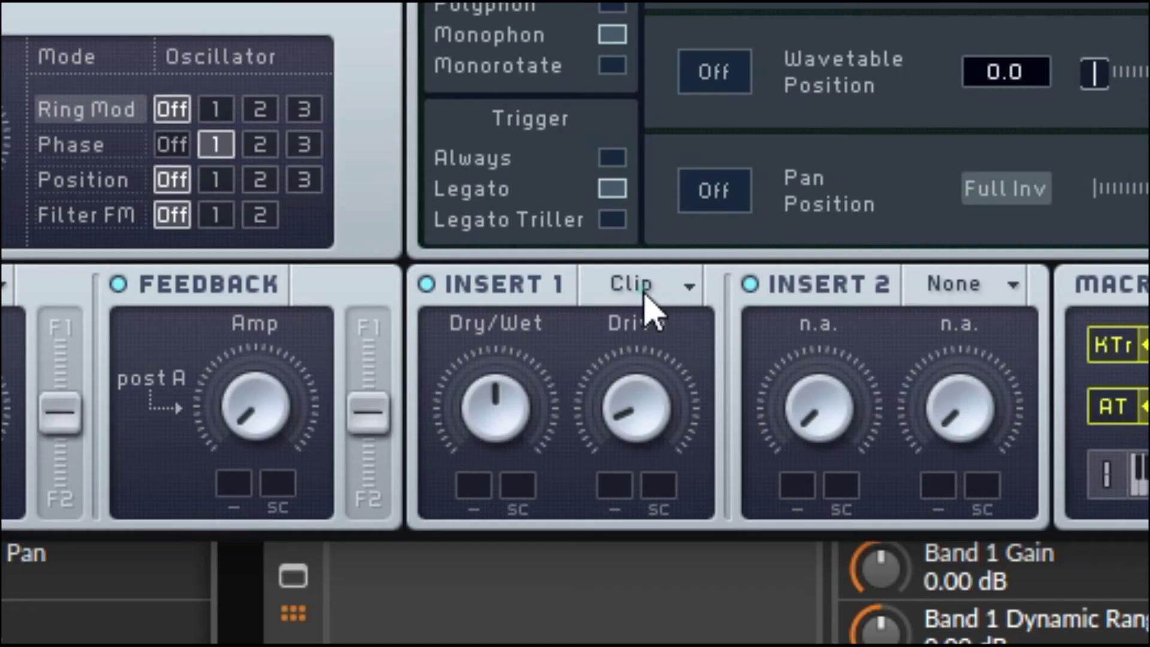
pyautogui.click(647, 294)
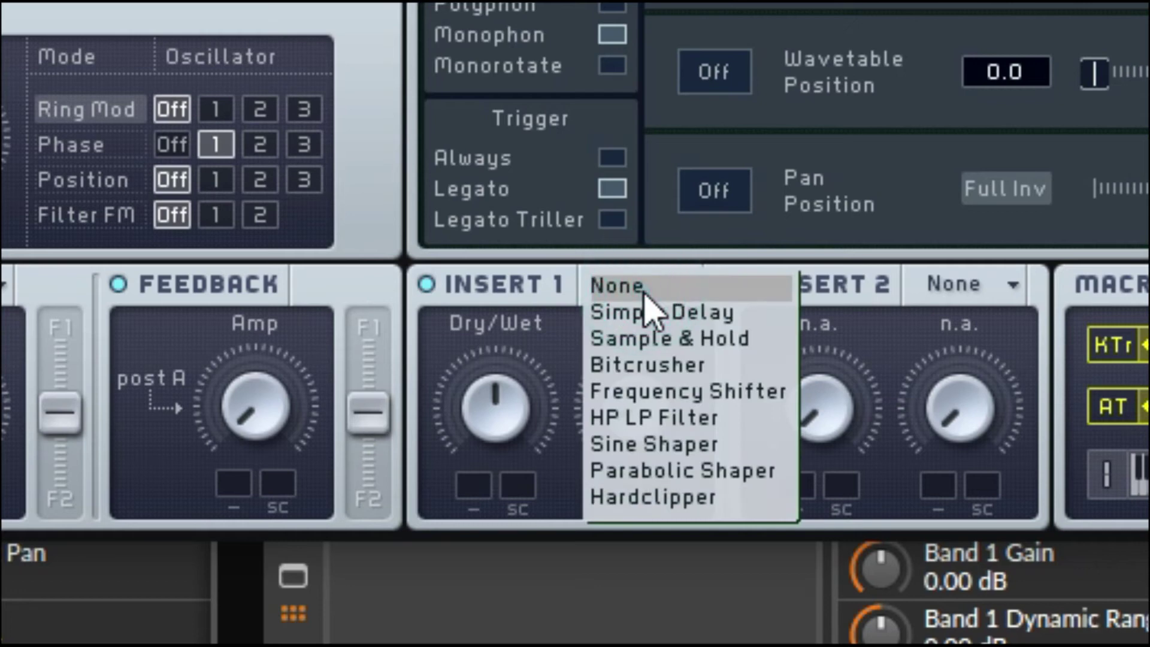
pyautogui.click(676, 502)
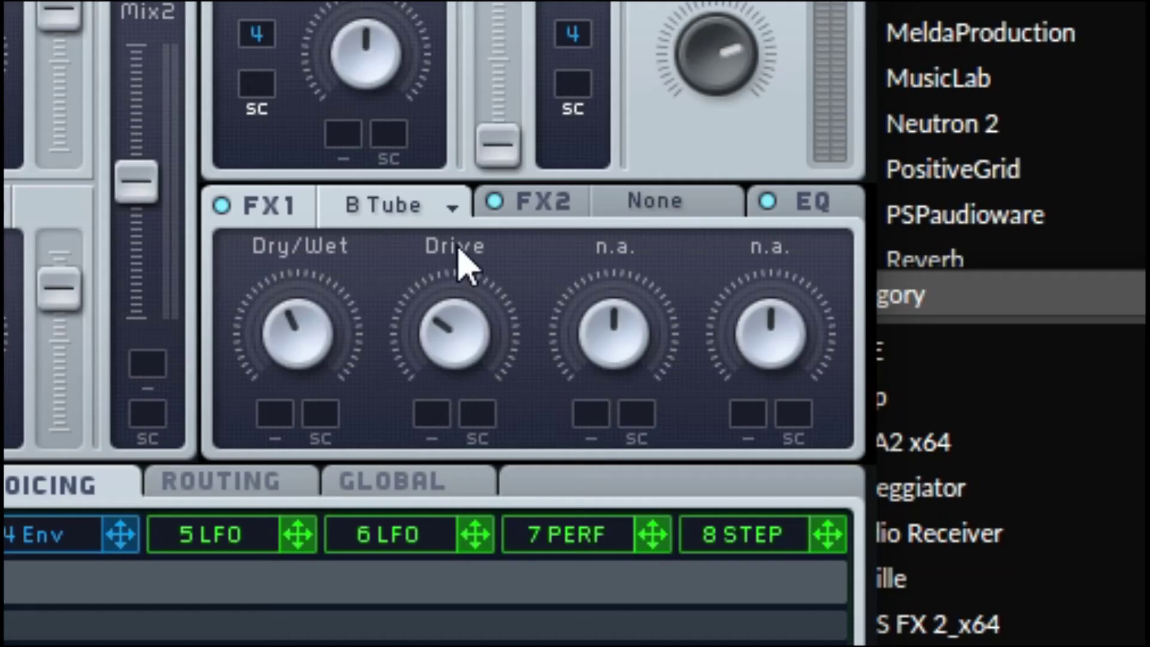
pyautogui.click(420, 205)
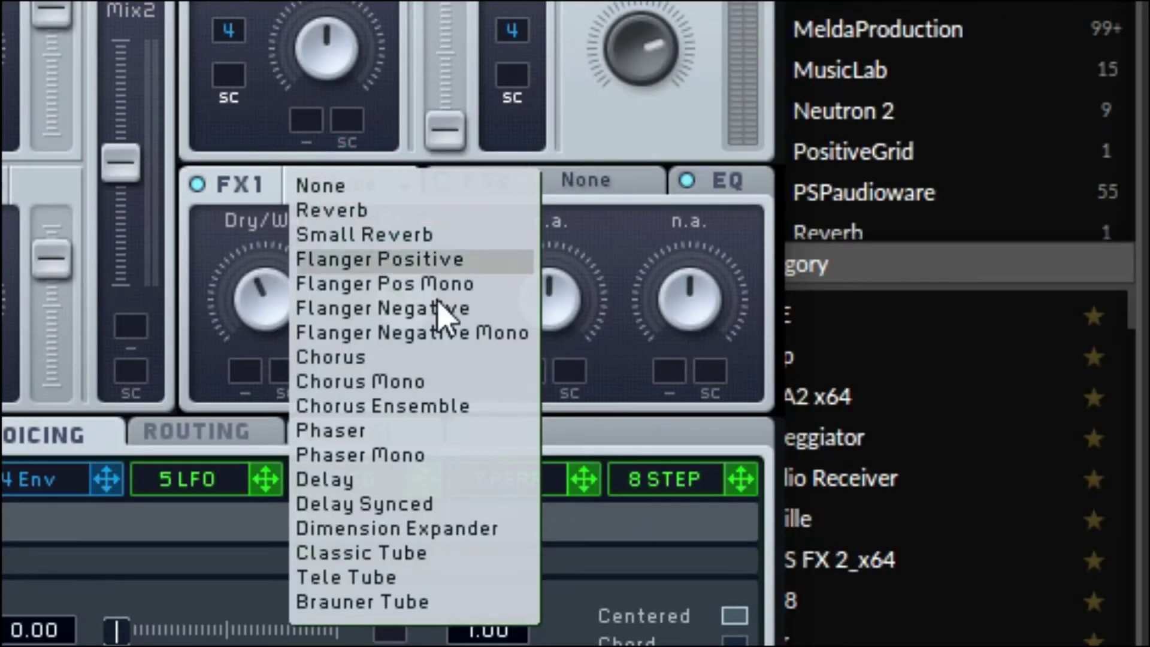
pyautogui.click(428, 602)
# Review Massive's EQ, glide/pitchbend and voicing/unison settings, then open the preset list
pyautogui.click(799, 209)
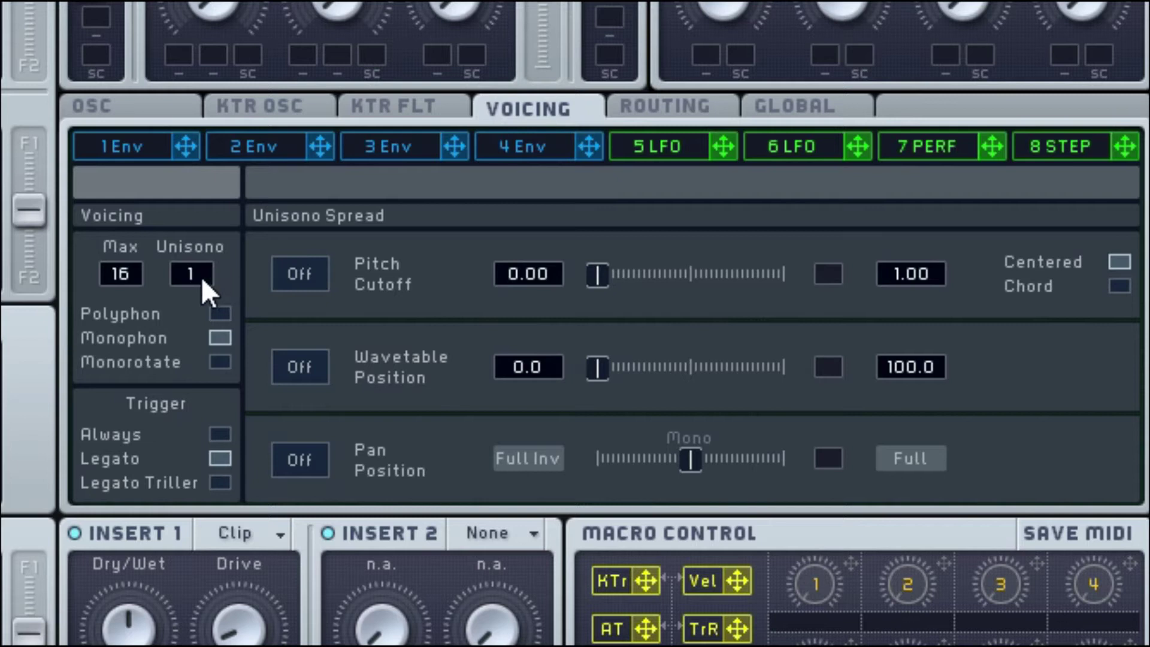
pyautogui.click(99, 113)
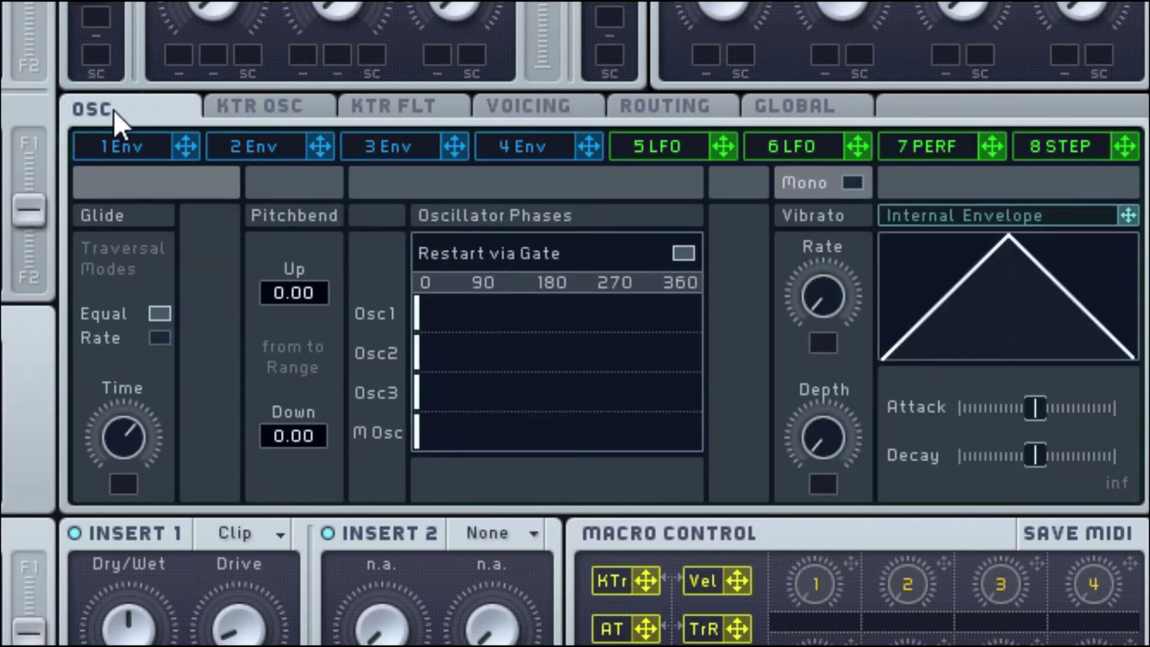
pyautogui.click(529, 106)
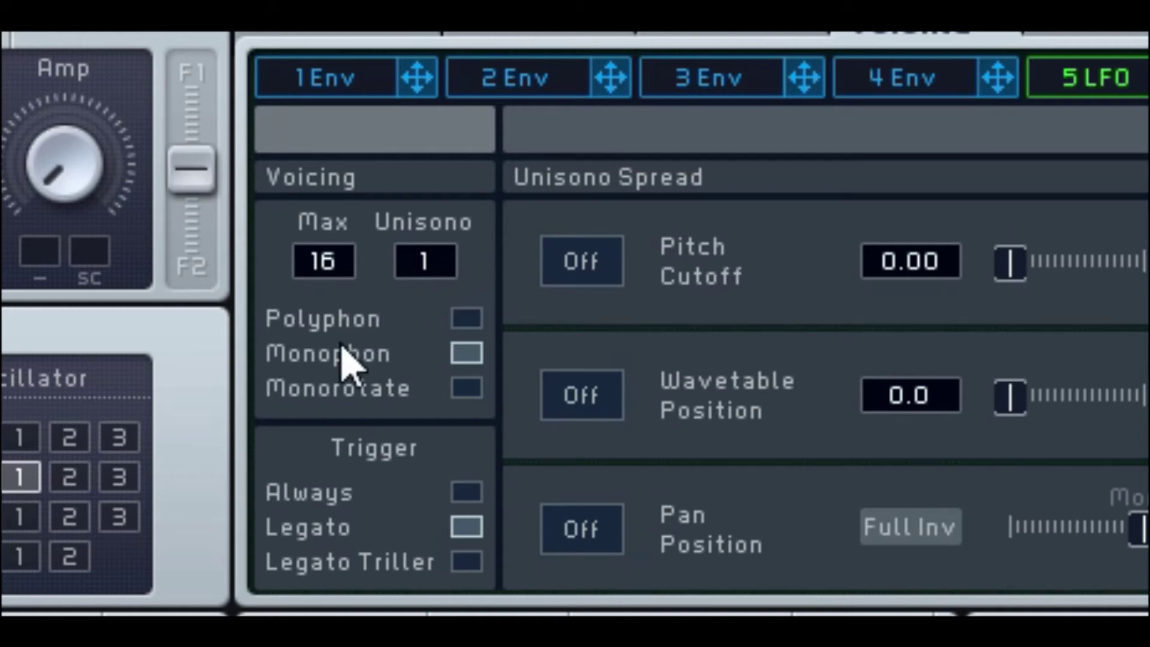
pyautogui.click(305, 35)
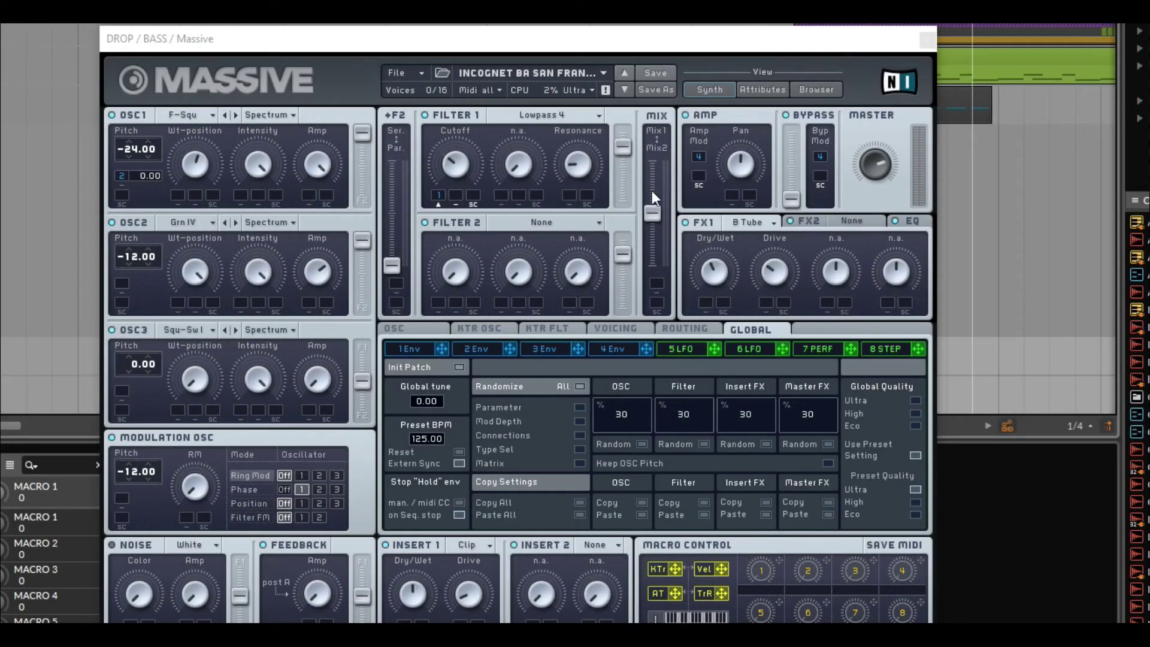
pyautogui.click(532, 72)
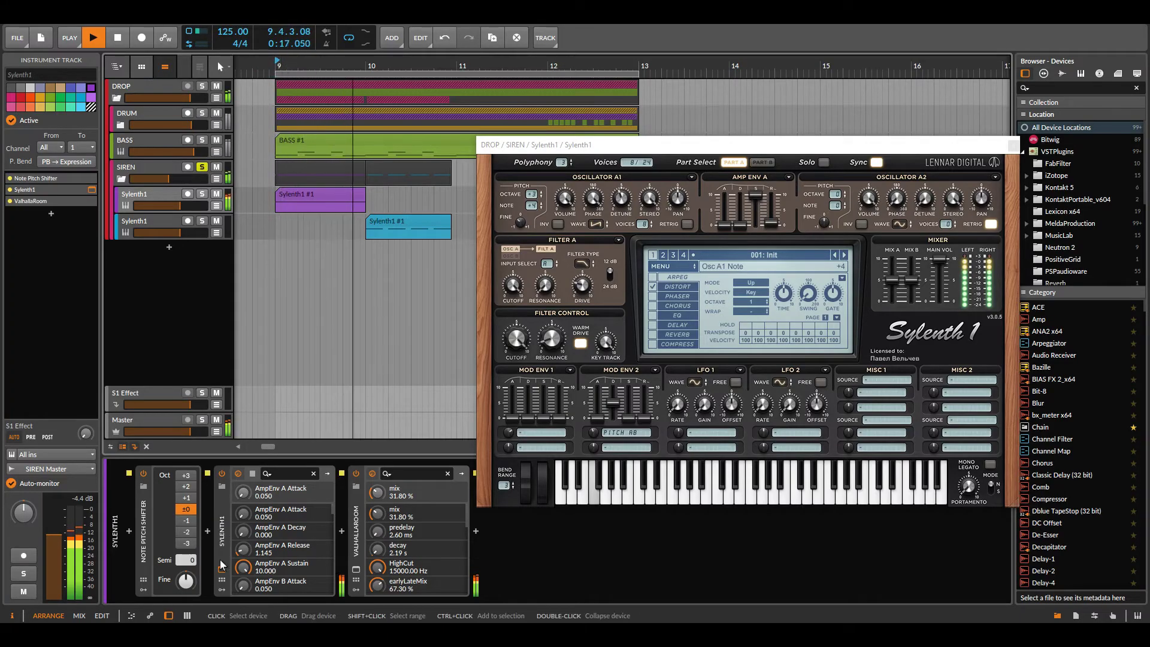
# Solo and record-arm the second Sylenth1 layer, then inspect Mod Env 2's modulation destinations
pyautogui.click(167, 223)
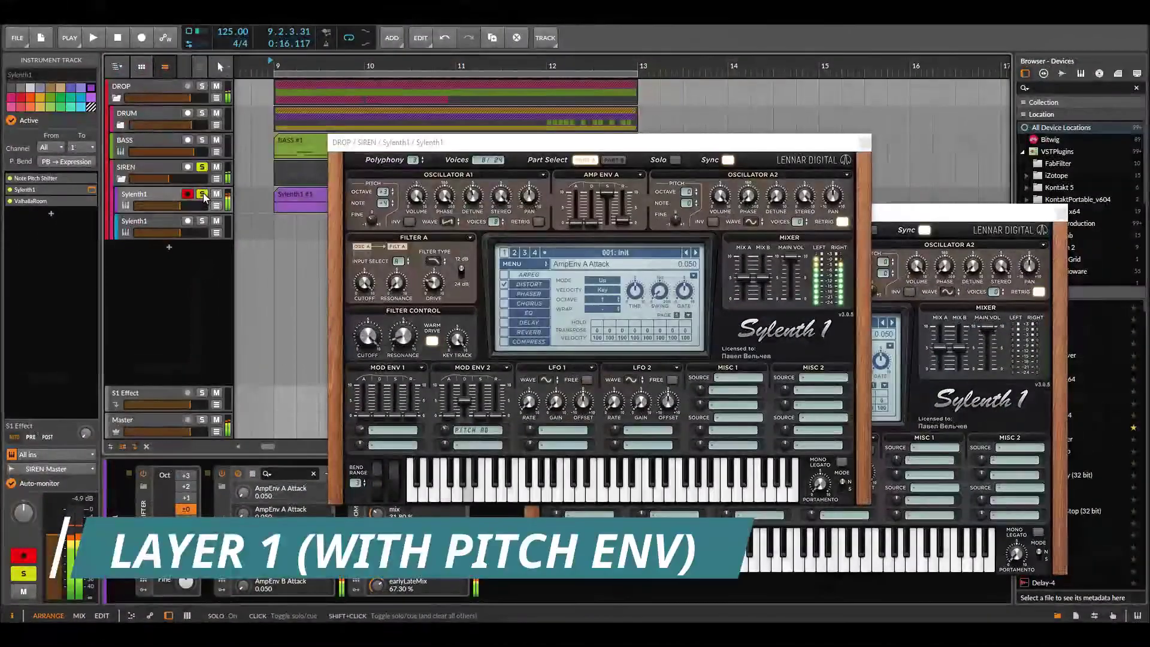
pyautogui.keyDown('shift'); pyautogui.click(202, 221); pyautogui.keyUp('shift')
pyautogui.click(178, 225)
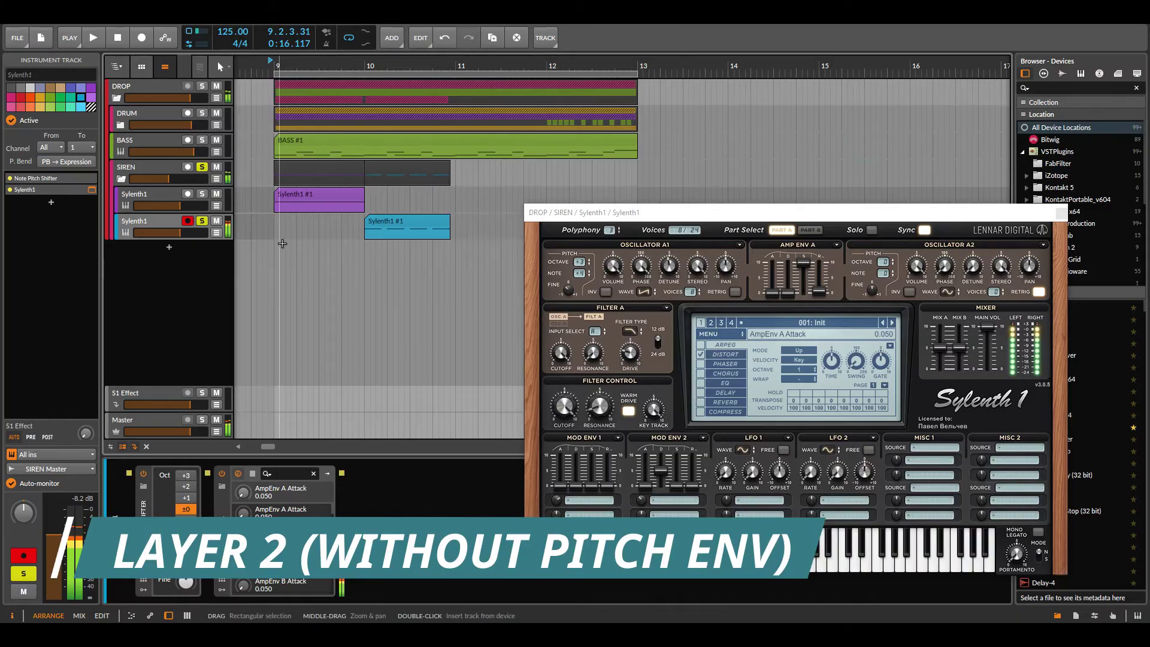
pyautogui.click(767, 225)
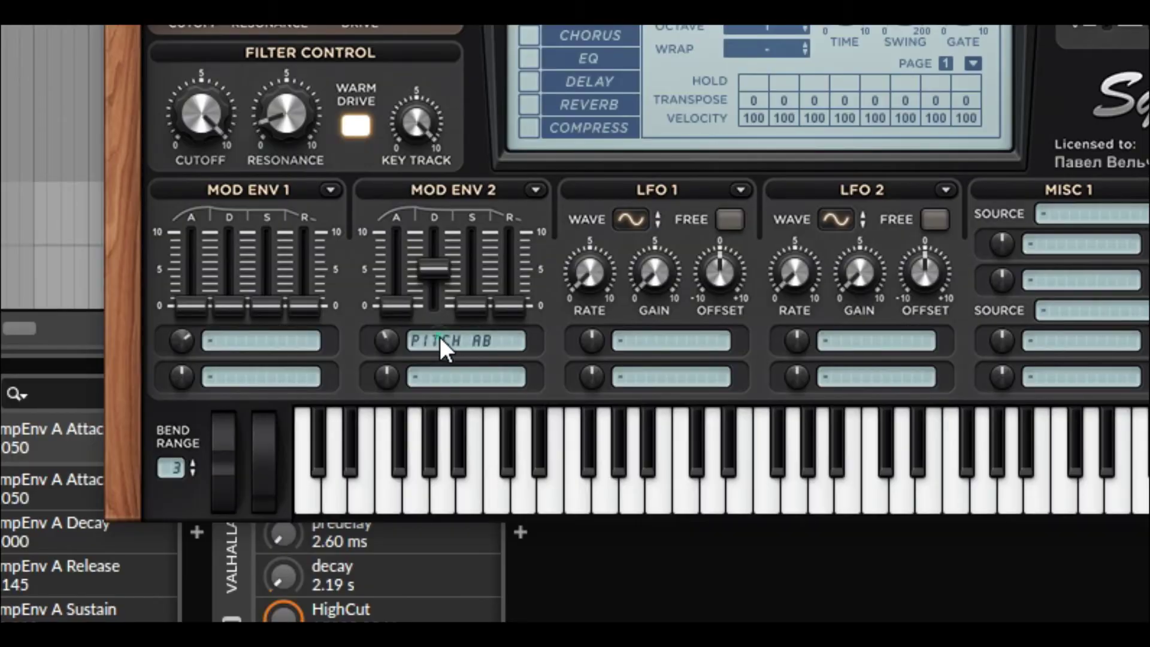
pyautogui.click(441, 339)
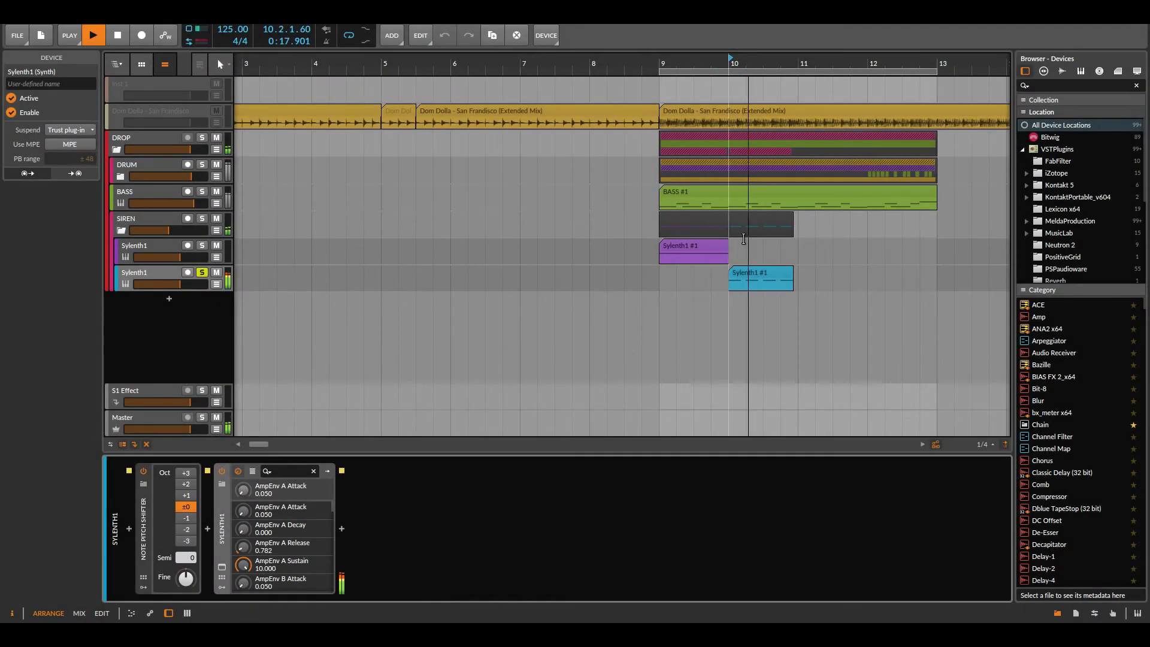
# Stop playback, view the Sylenth1 window, and inspect then close Pro-Q 3's EQ bands
pyautogui.press('space')
pyautogui.click(221, 567)
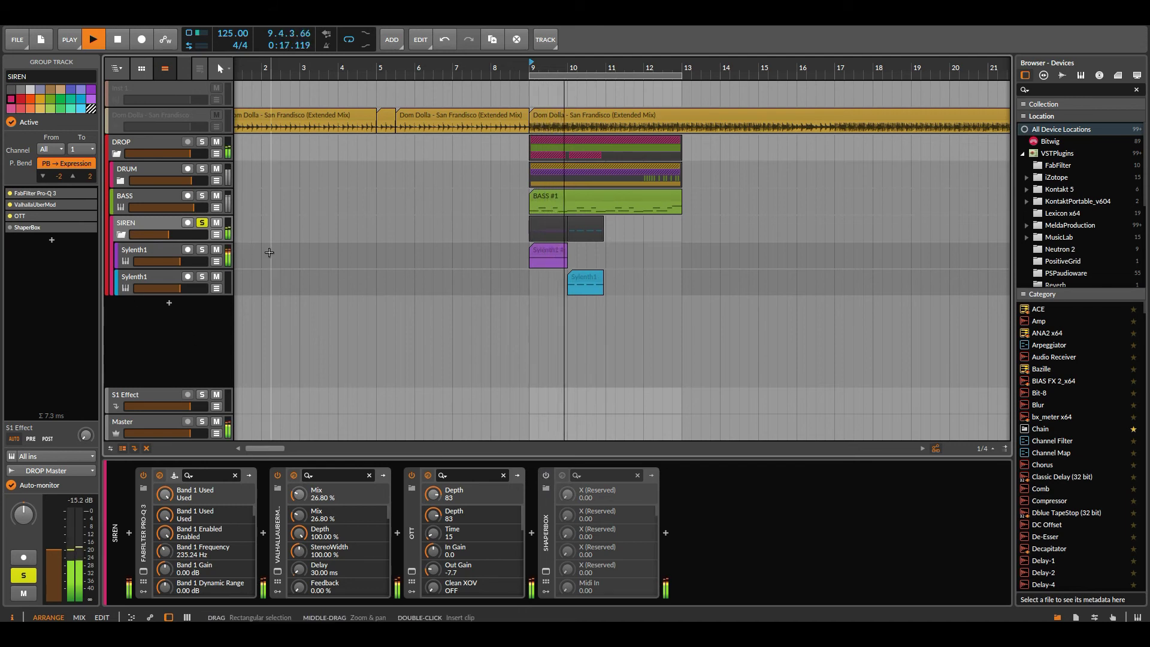
pyautogui.click(143, 571)
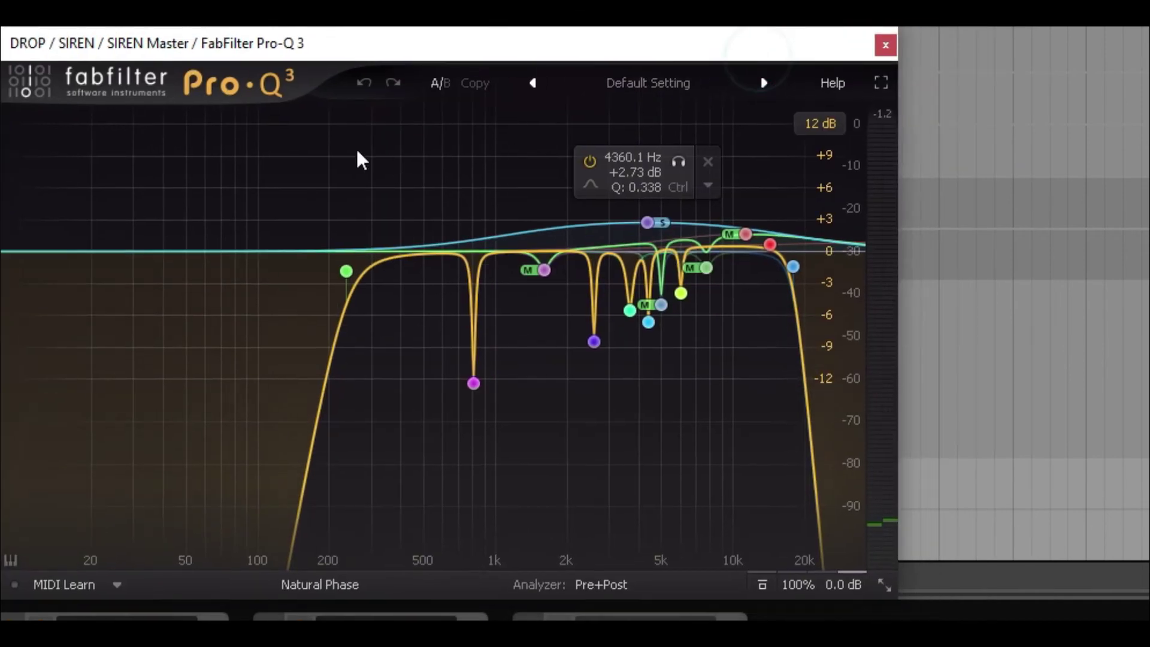
pyautogui.moveTo(431, 137); pyautogui.dragTo(985, 602)
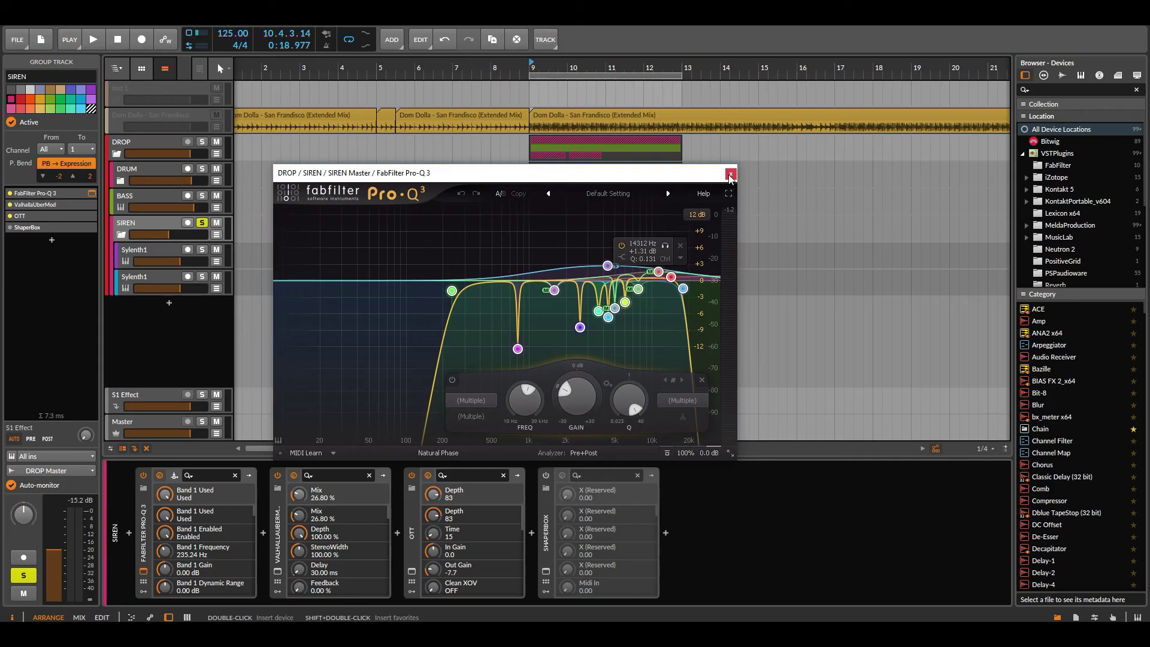
pyautogui.click(992, 82)
# Open the ValhallaUberMod window, shift it slightly left, then close it
pyautogui.click(278, 571)
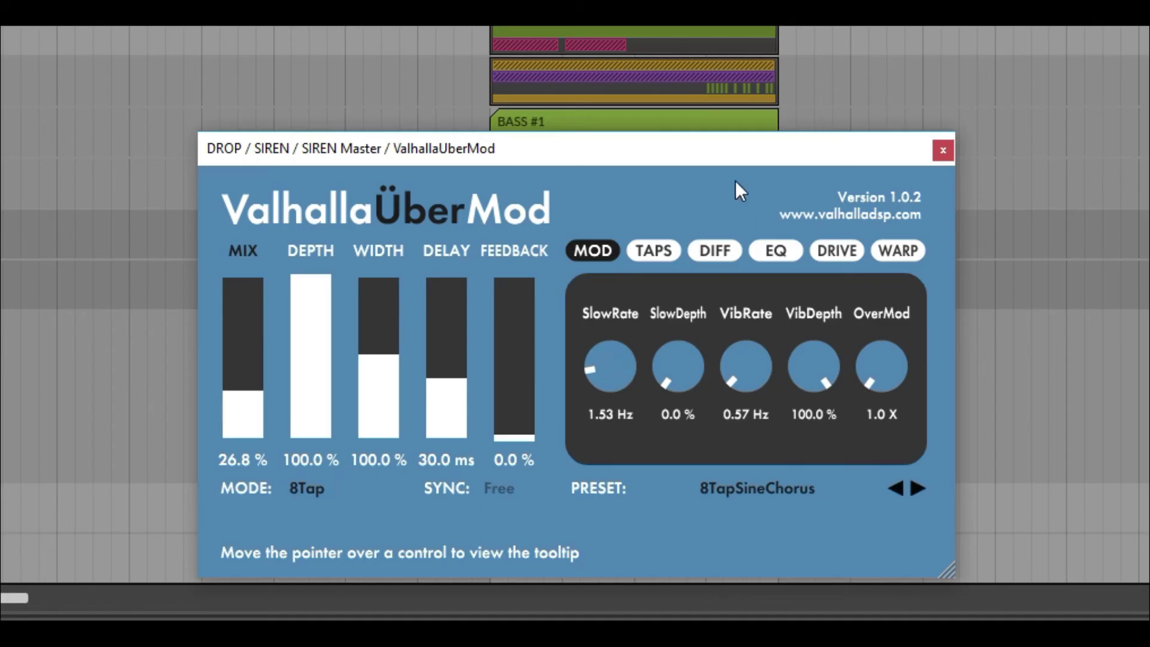
pyautogui.moveTo(685, 150); pyautogui.dragTo(657, 157)
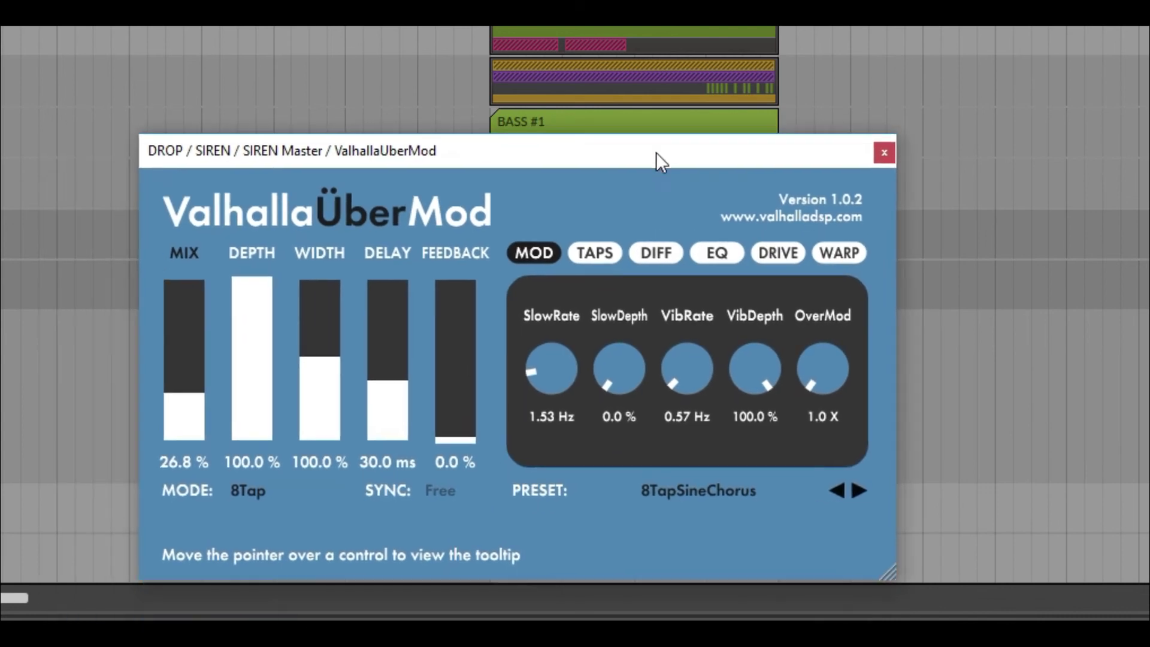
pyautogui.click(885, 155)
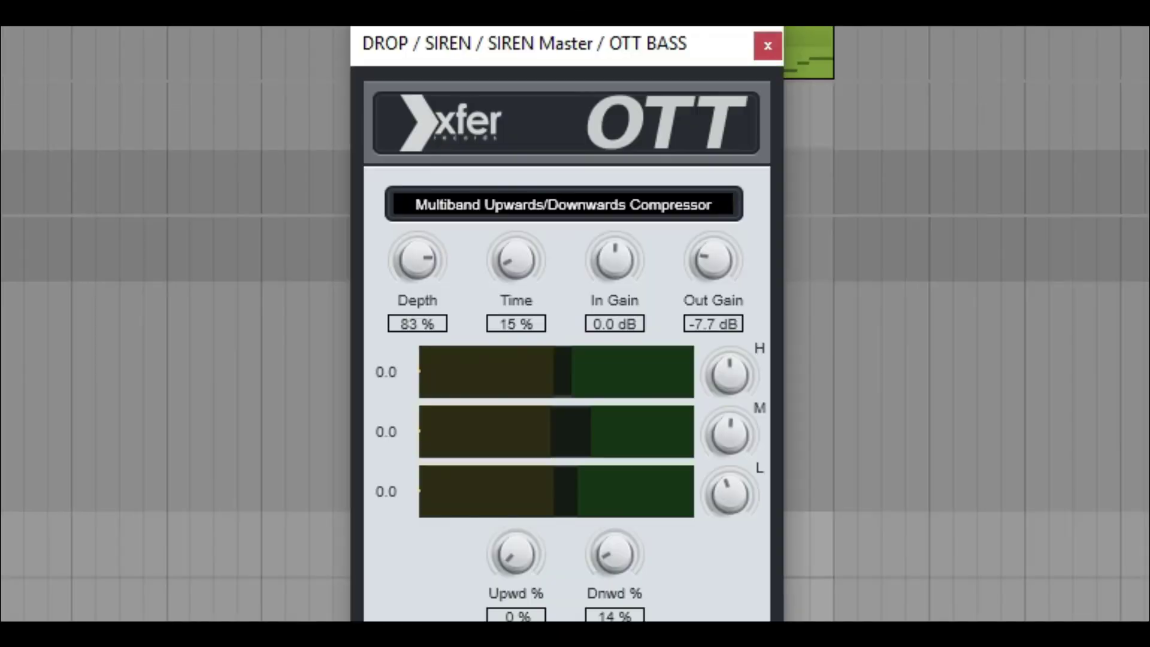